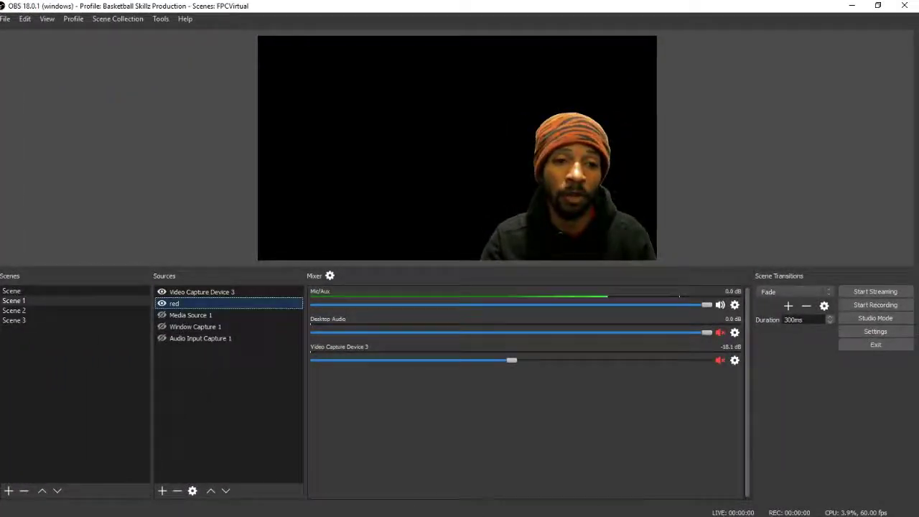
Remove the red colour source and Video Capture Device 3 from Scene 1
right_click(190, 305)
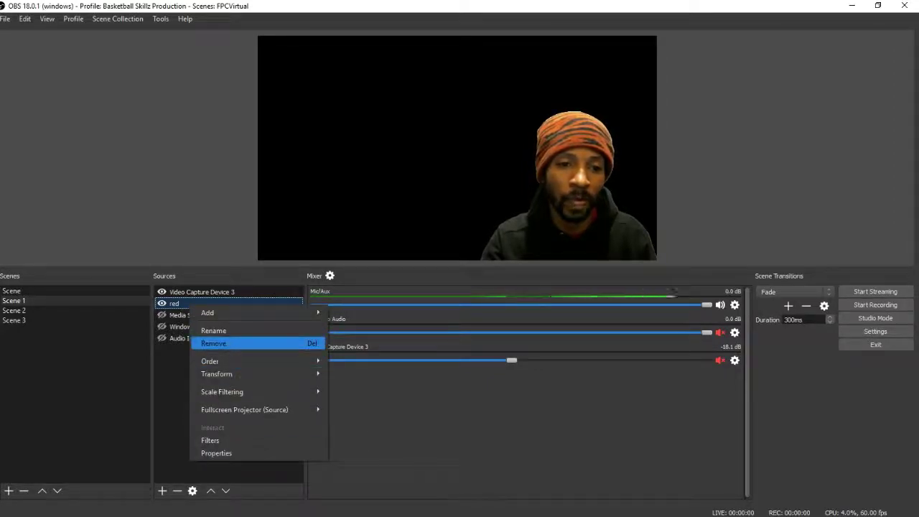
key(Return)
key(Return)
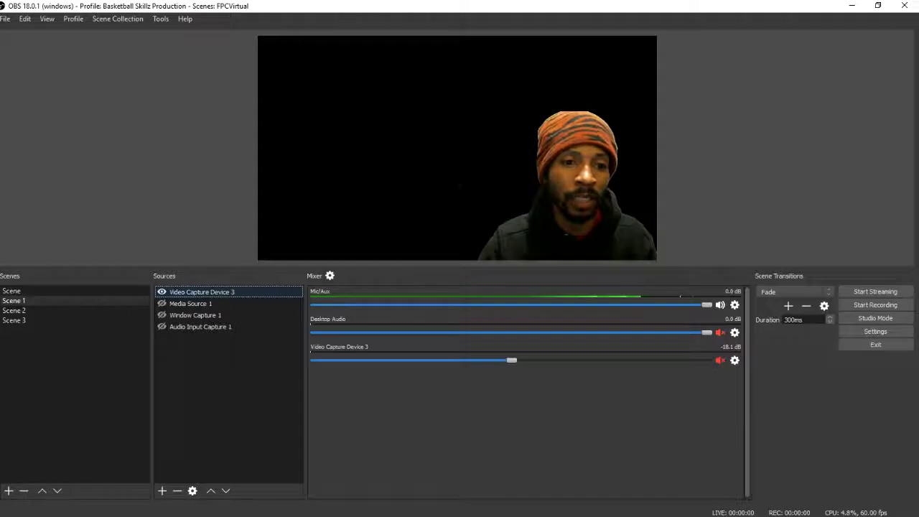
click(201, 291)
right_click(193, 291)
click(222, 329)
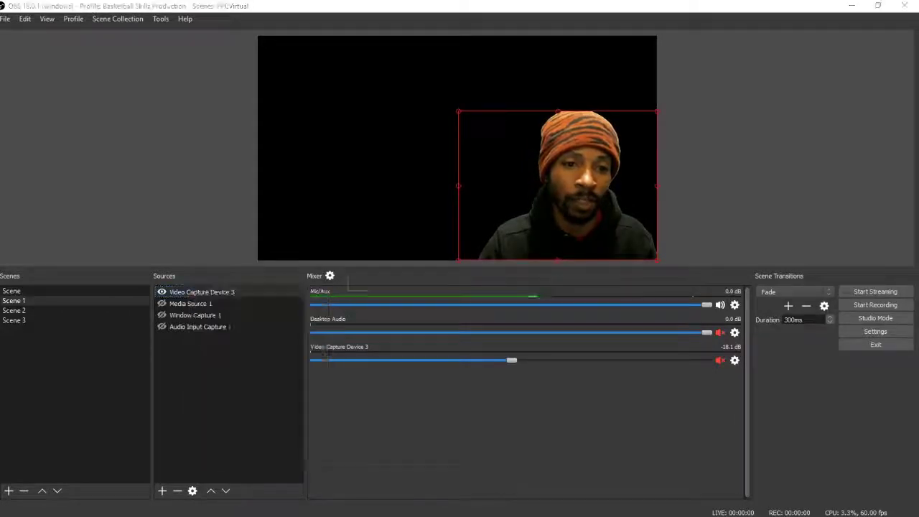
key(Return)
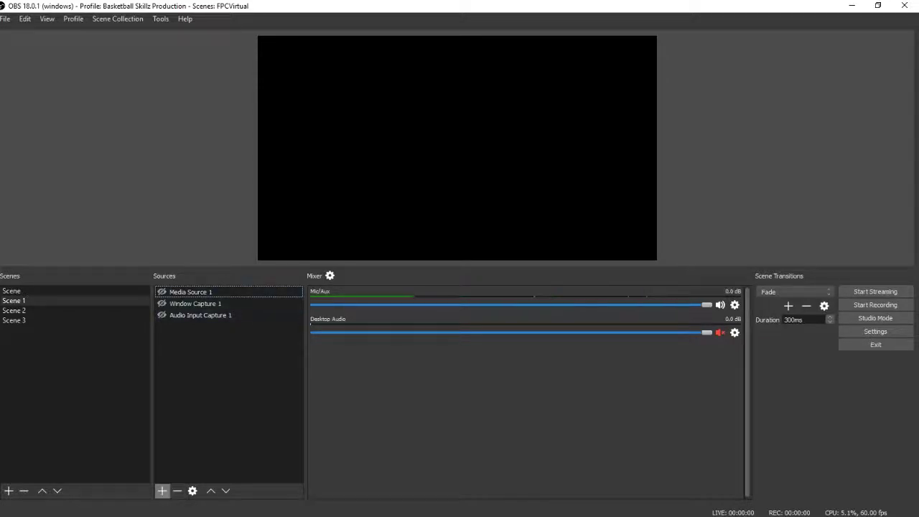
Add the existing Video Capture Device 3 back into the scene
click(162, 491)
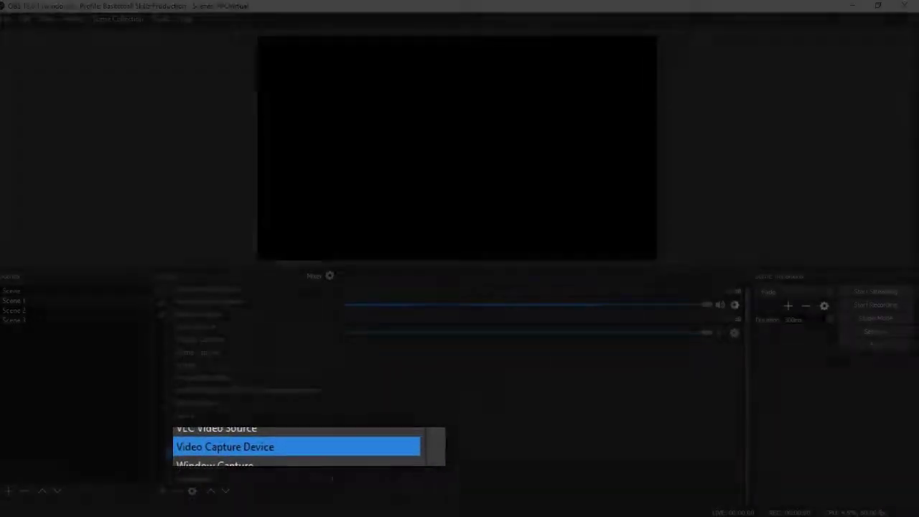
key(Return)
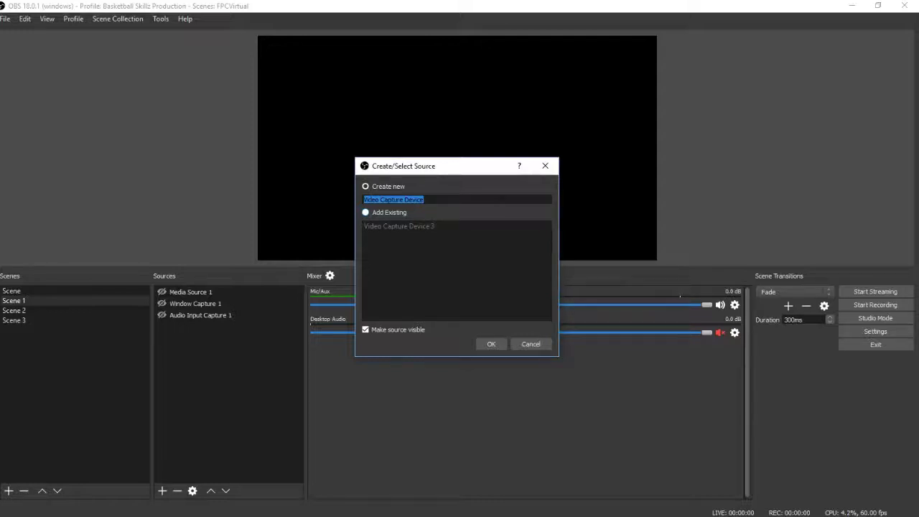
click(366, 213)
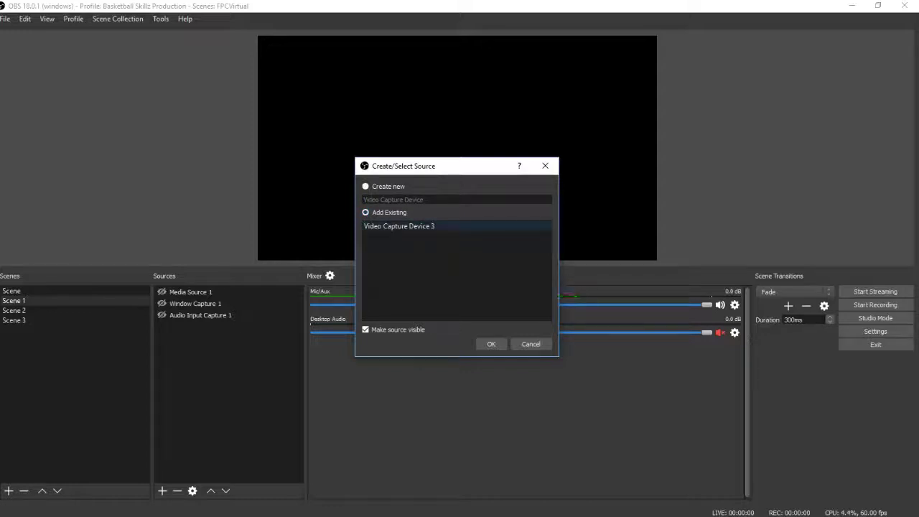
click(399, 226)
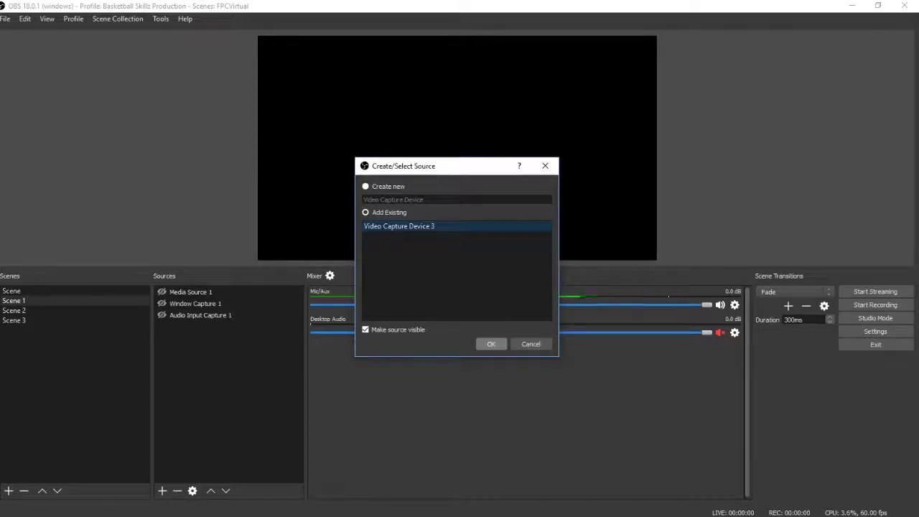
click(491, 344)
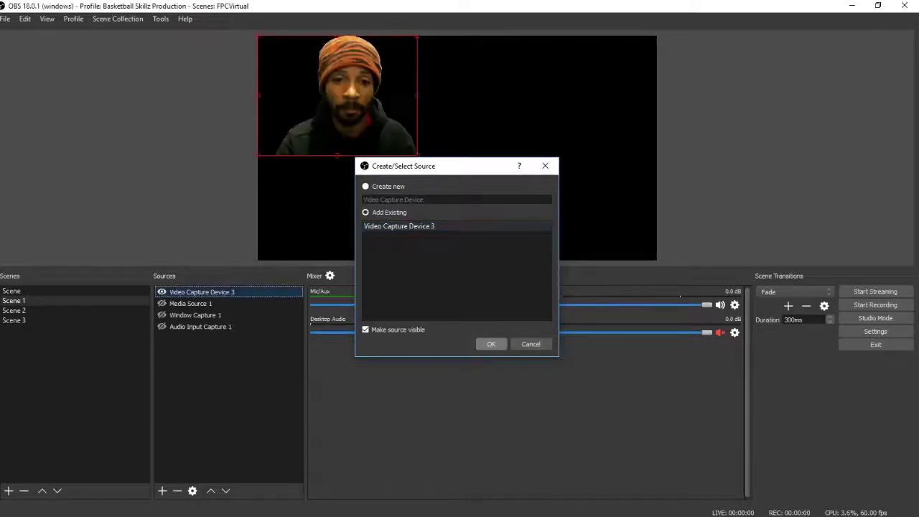
Move the webcam image to the preview's lower right and enlarge it
drag(339, 95, 565, 198)
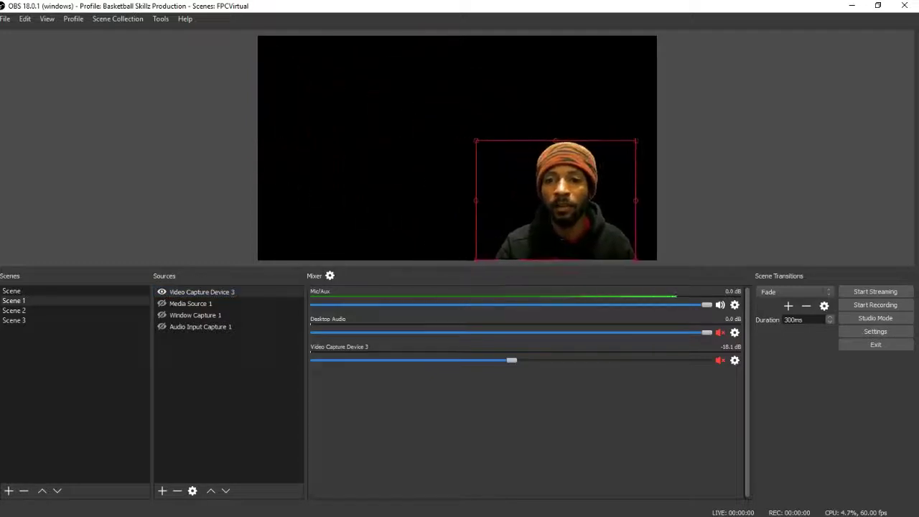
drag(476, 140, 443, 115)
mouse_move(540, 187)
mouse_down()
mouse_move(374, 189)
mouse_move(486, 193)
mouse_move(330, 164)
mouse_move(348, 185)
mouse_move(545, 185)
mouse_up()
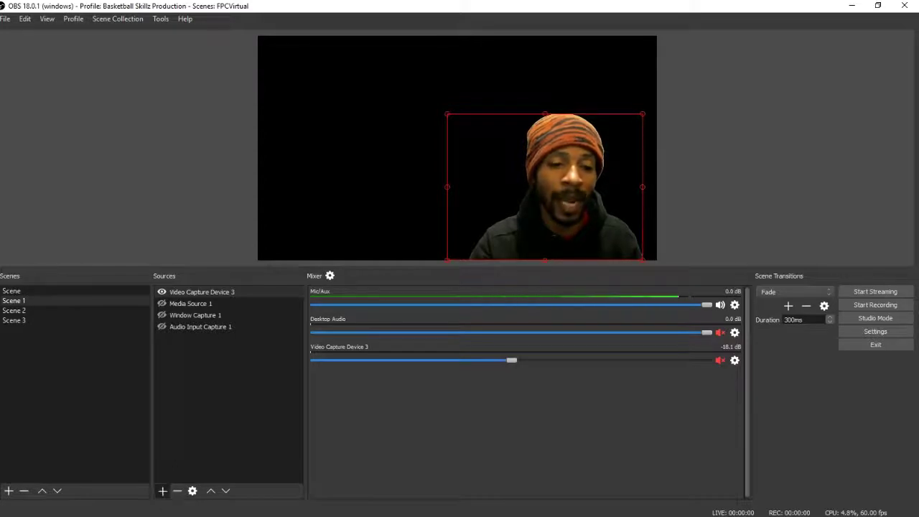
Add a Color Source named 'red', keeping its default white 400×400 properties
click(162, 491)
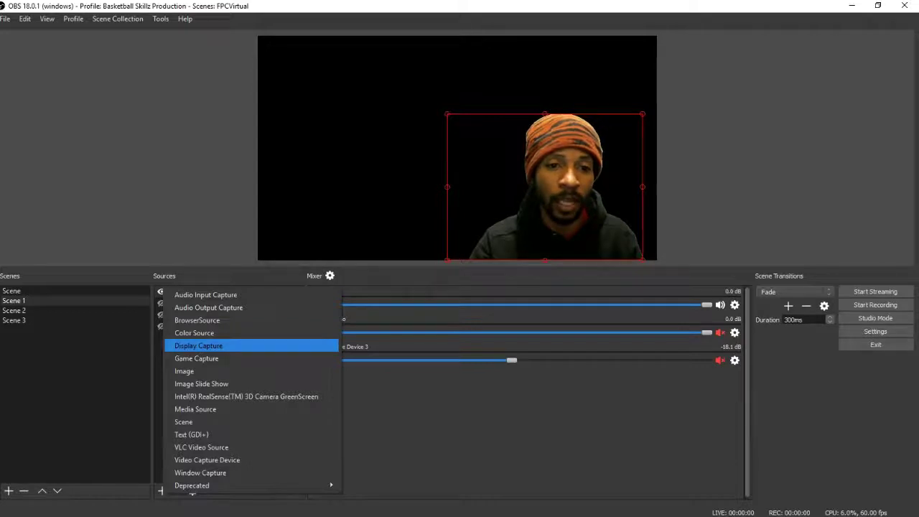
key(Return)
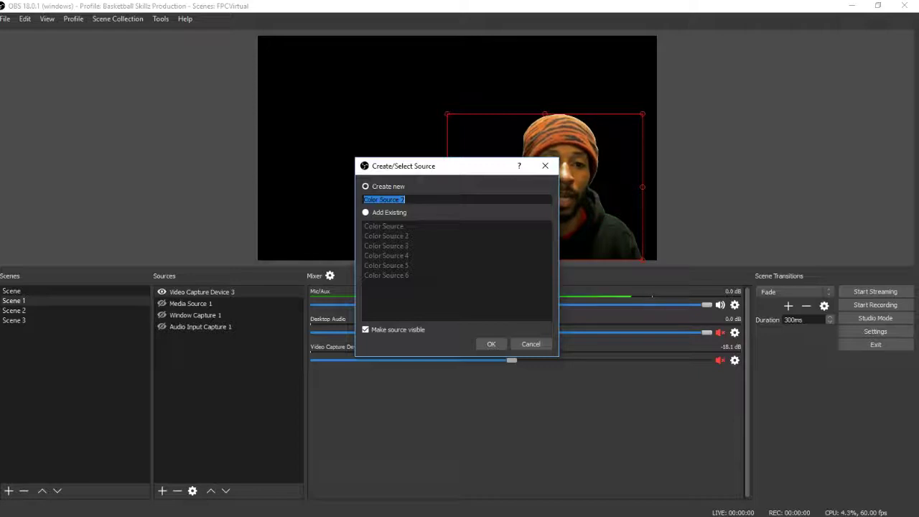
text(red)
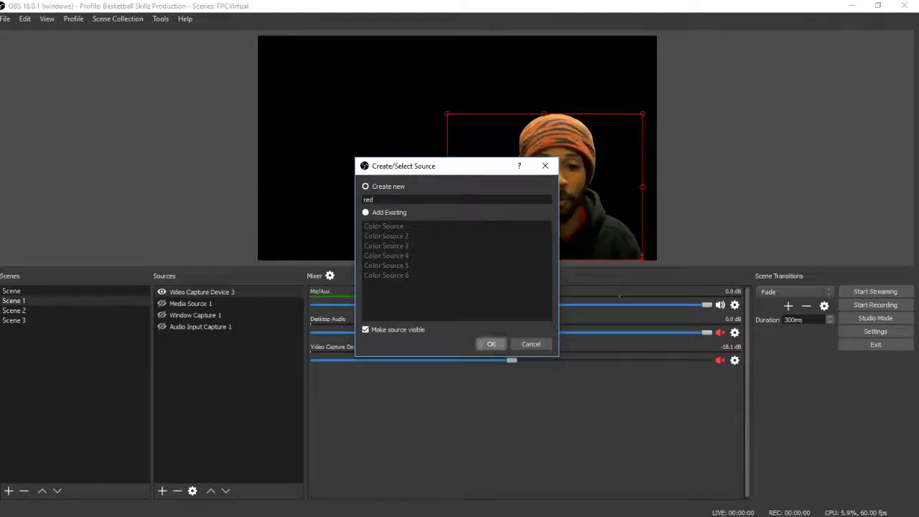
key(Return)
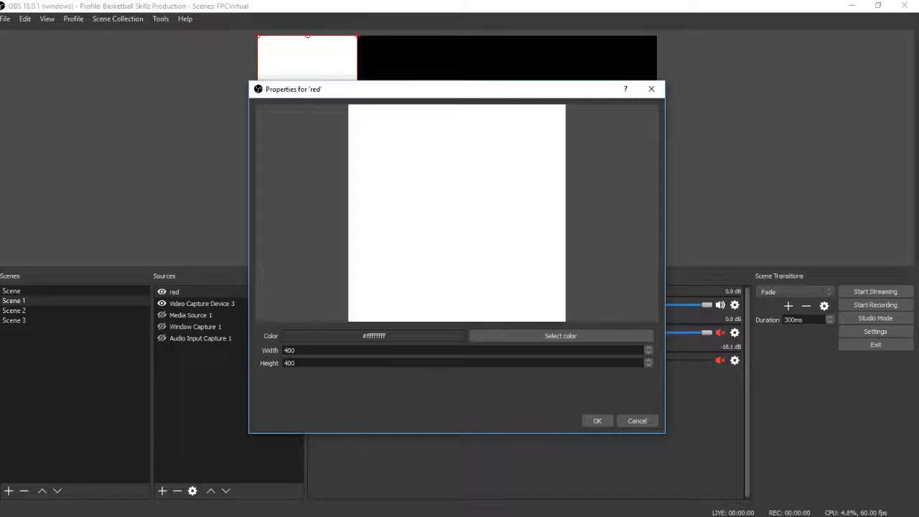
click(597, 421)
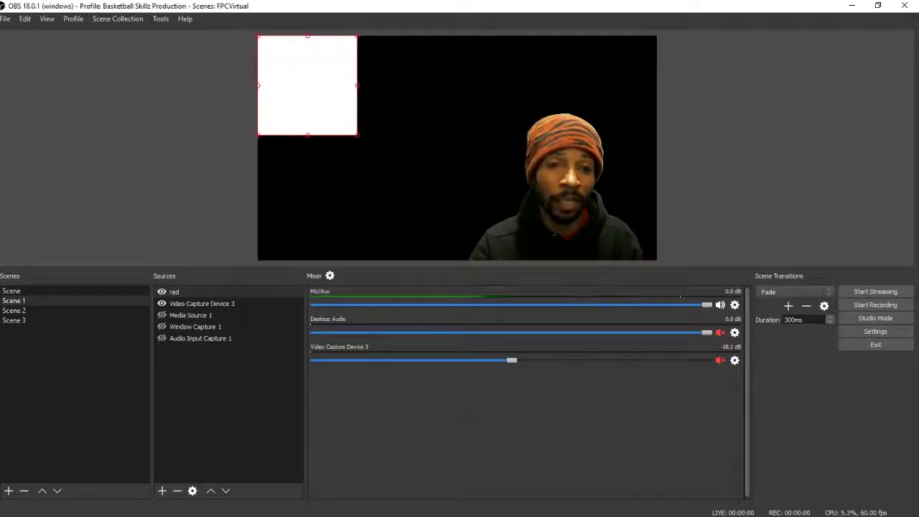
Enlarge the white square to about double size, leaving its properties unchanged
right_click(316, 77)
click(338, 279)
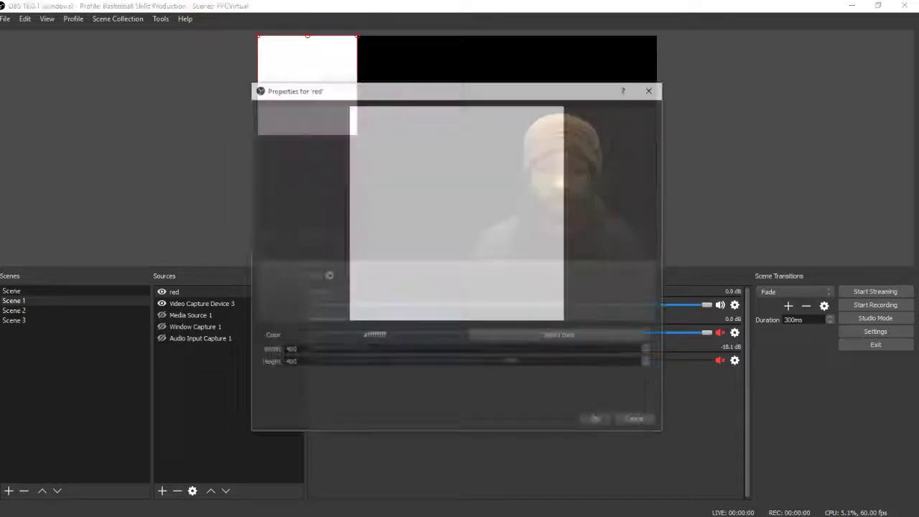
click(634, 419)
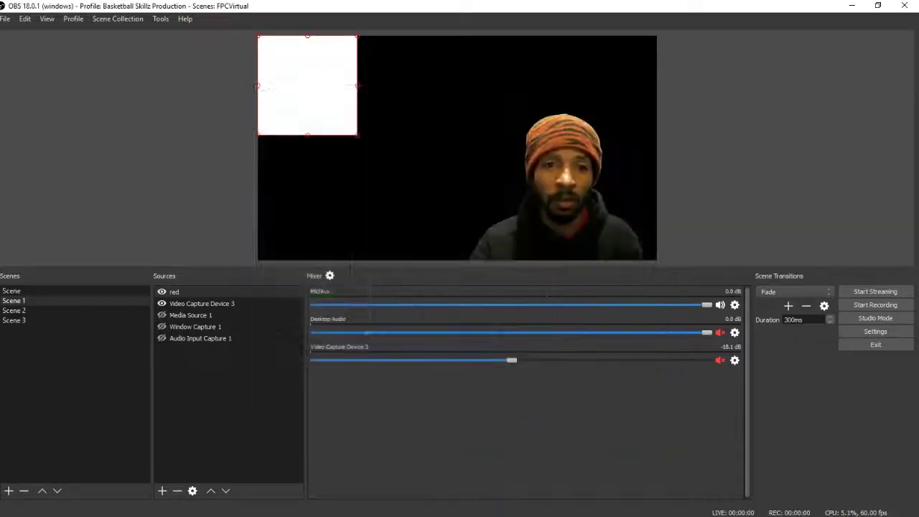
drag(357, 134, 447, 225)
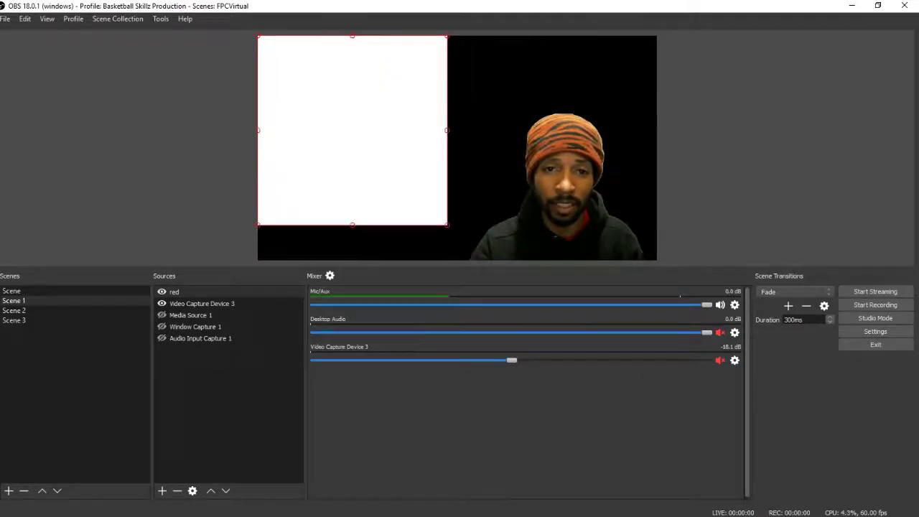
Move the white square flush into the canvas's top-left corner
drag(357, 52, 390, 70)
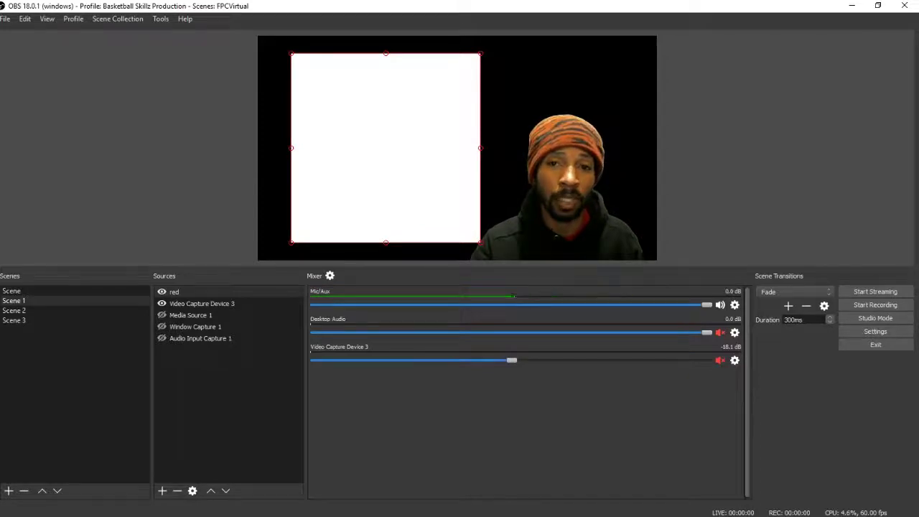
key(Left)
key(Left)
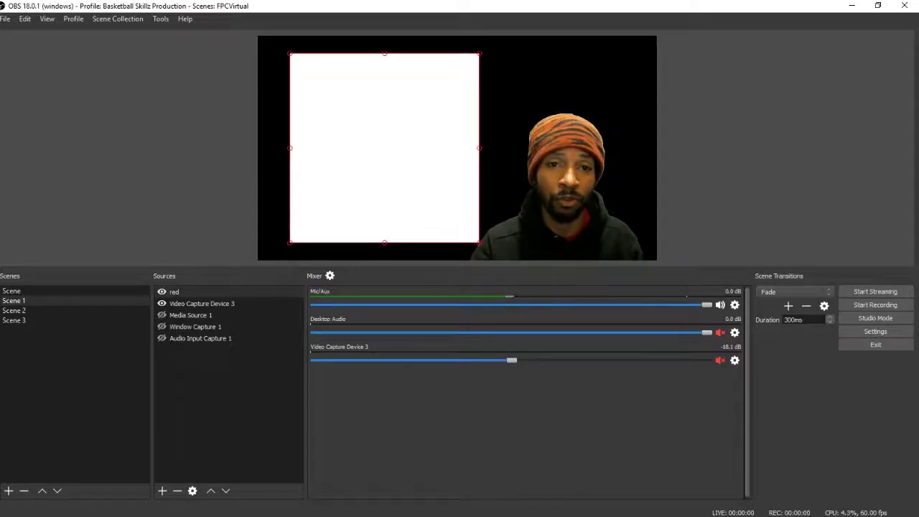
key(Left)
key(Left)
key(Left)
key(Left)
key(Left)
key(Left)
key(Left)
key(Left)
key(Up)
key(Up)
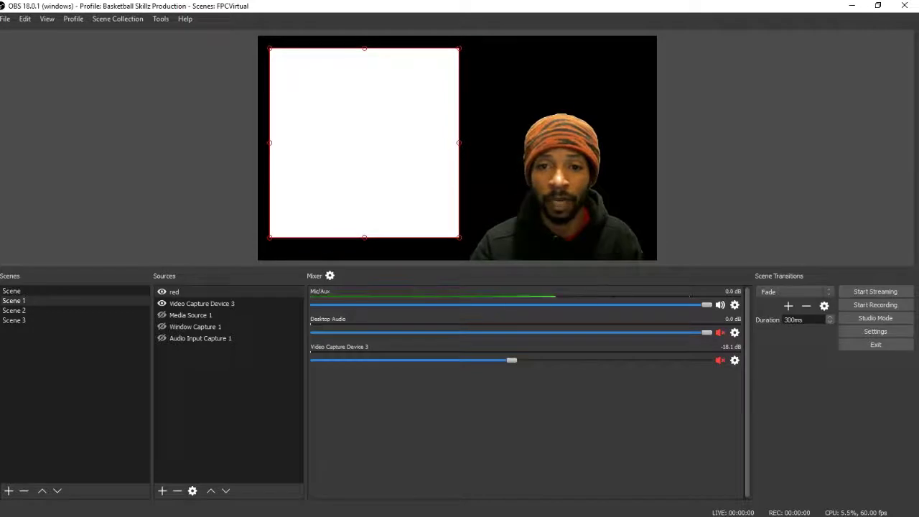
click(202, 303)
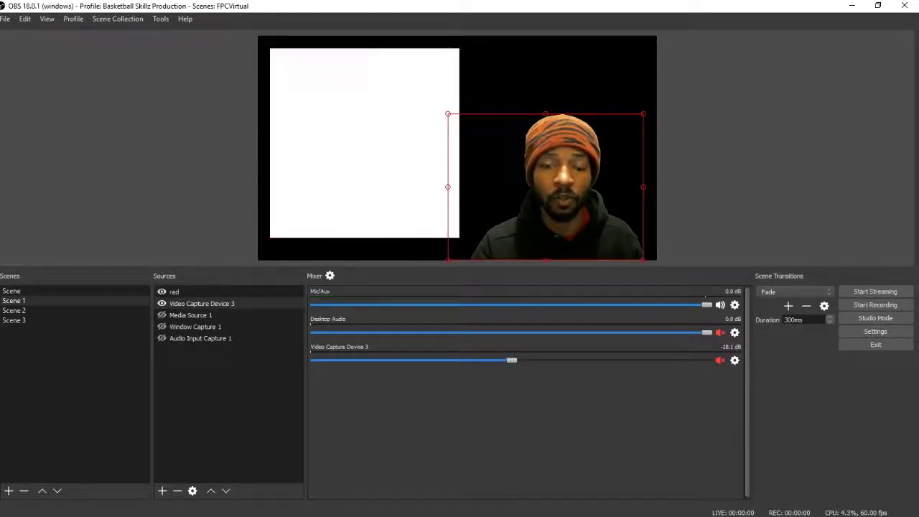
click(174, 291)
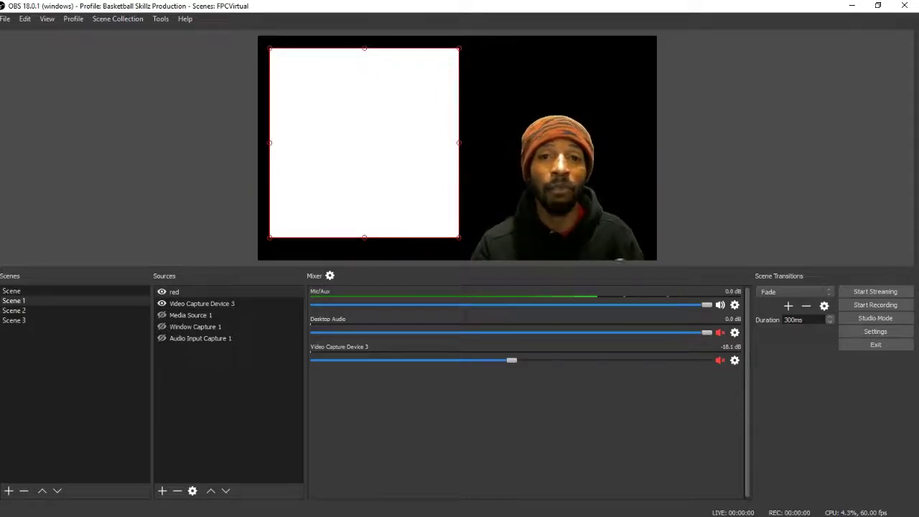
mouse_move(364, 142)
mouse_down()
mouse_move(461, 156)
mouse_move(528, 129)
mouse_move(554, 176)
mouse_move(351, 130)
mouse_up()
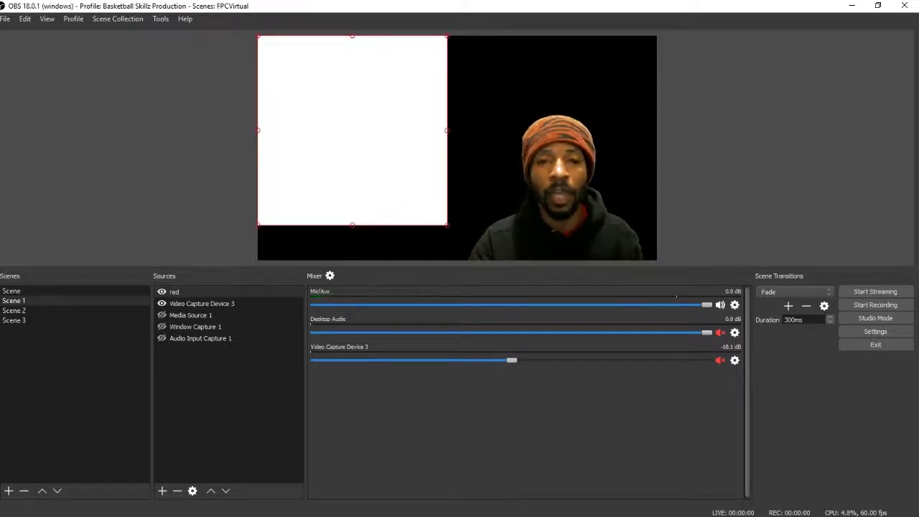
Bring up the colour chooser in the red source's properties, still showing white #ffffff
right_click(354, 116)
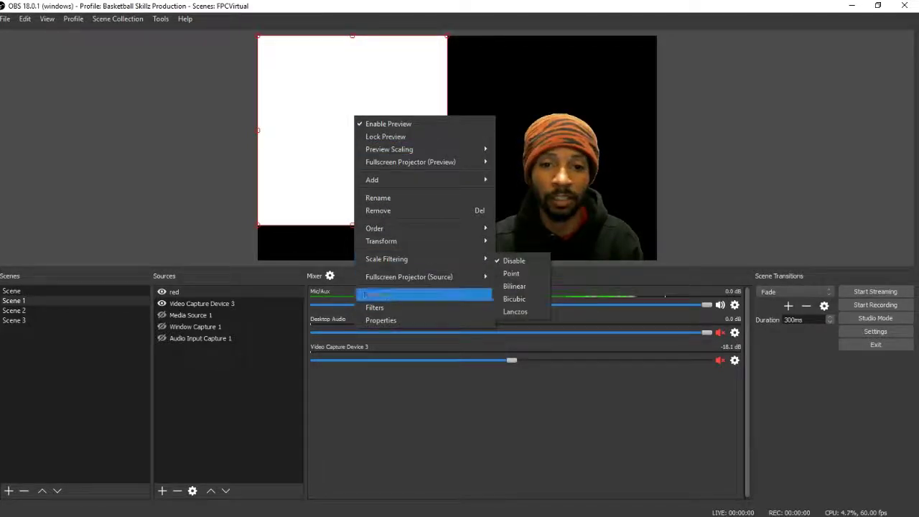
click(388, 320)
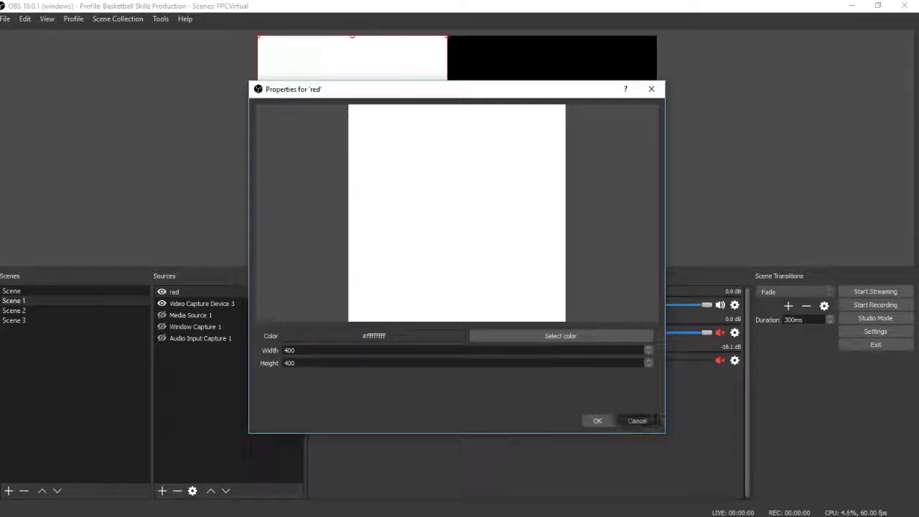
click(637, 421)
right_click(371, 111)
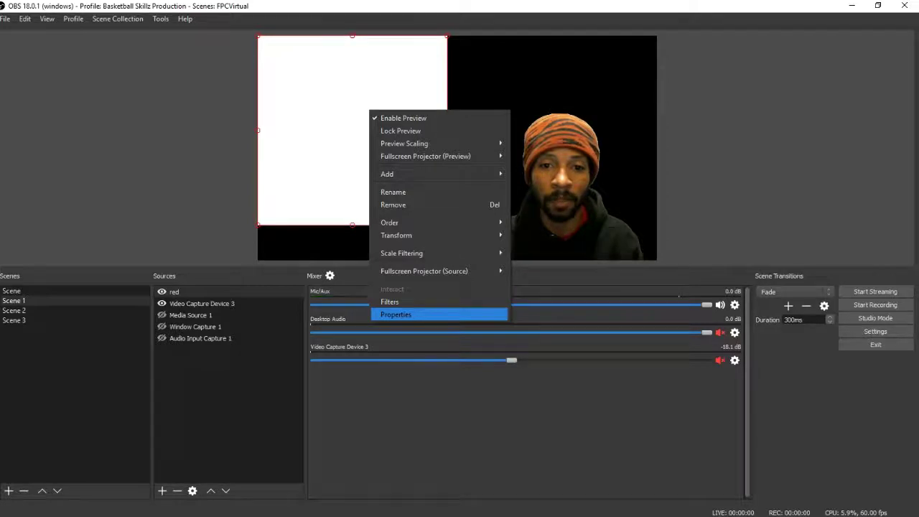
click(396, 314)
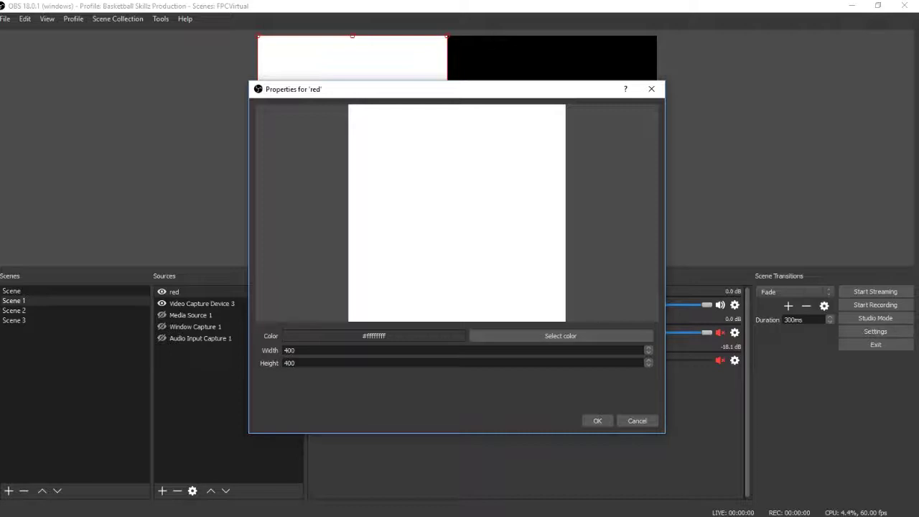
click(560, 335)
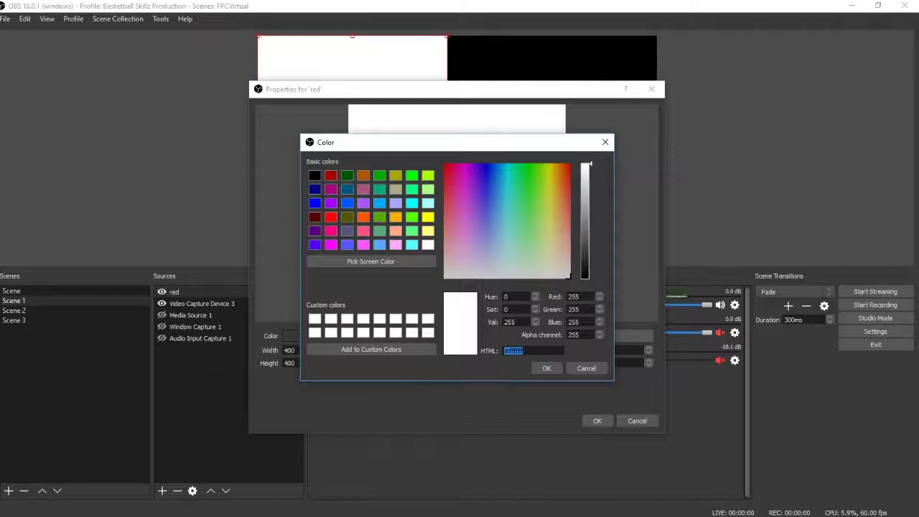
Set the red source's colour to the dark red preset #ffaa0000
drag(468, 199, 548, 214)
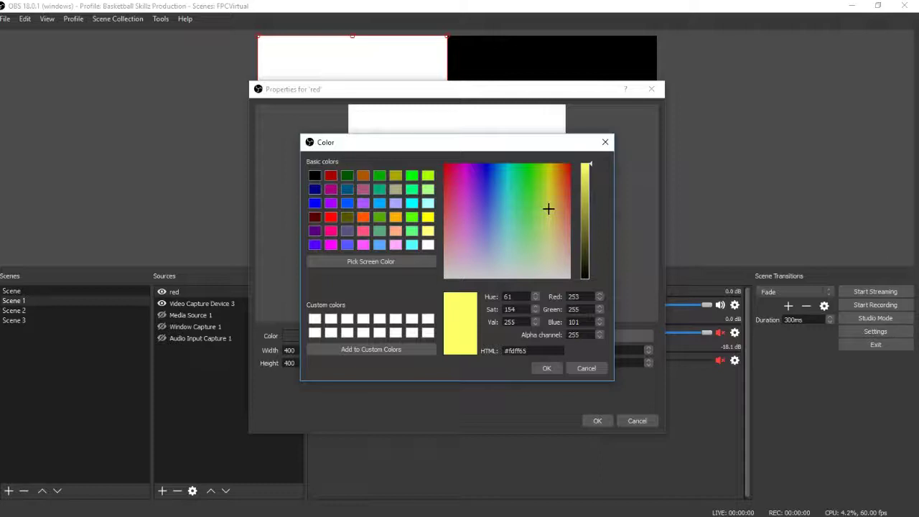
click(330, 176)
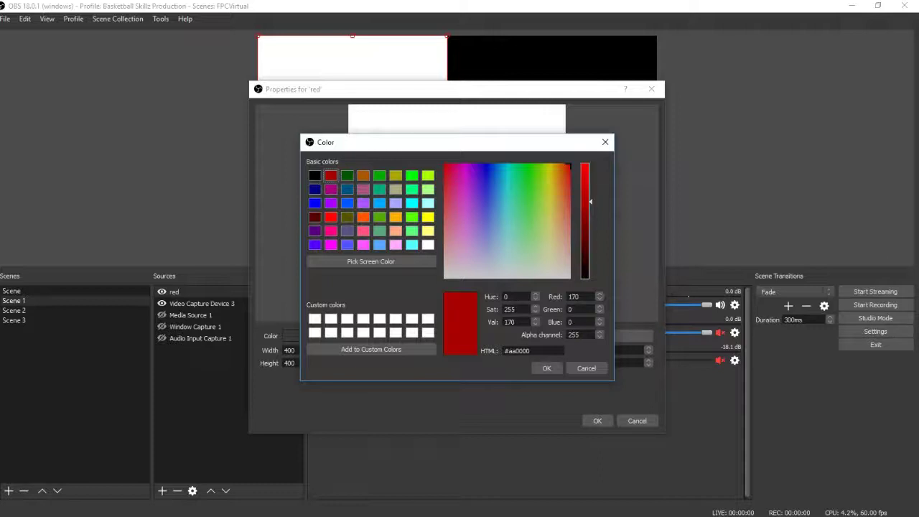
click(331, 217)
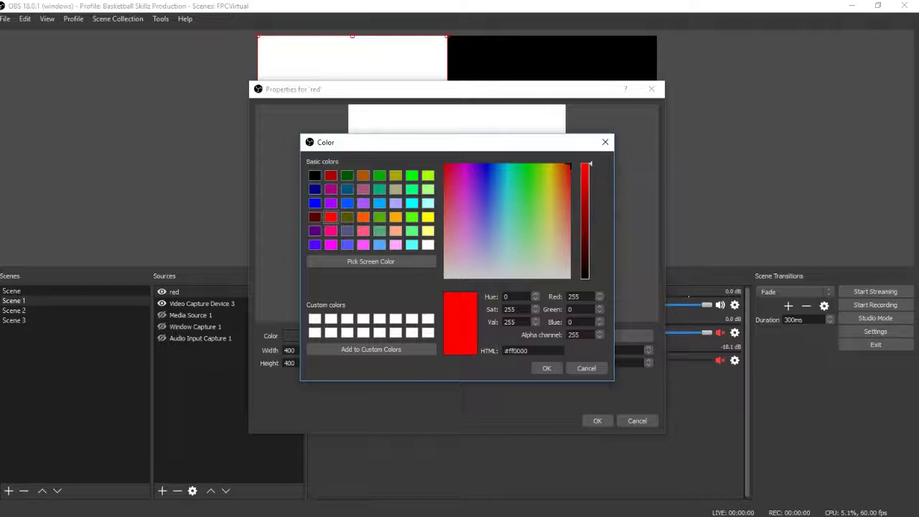
click(330, 175)
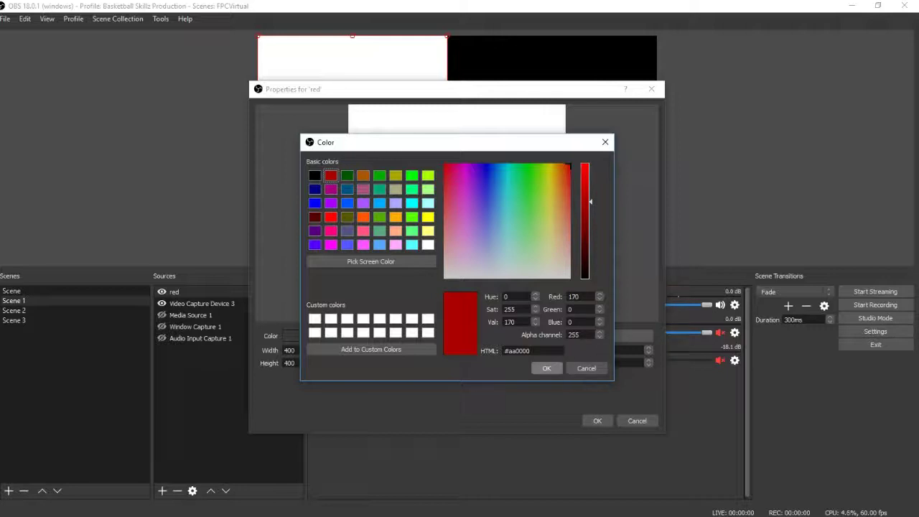
click(547, 368)
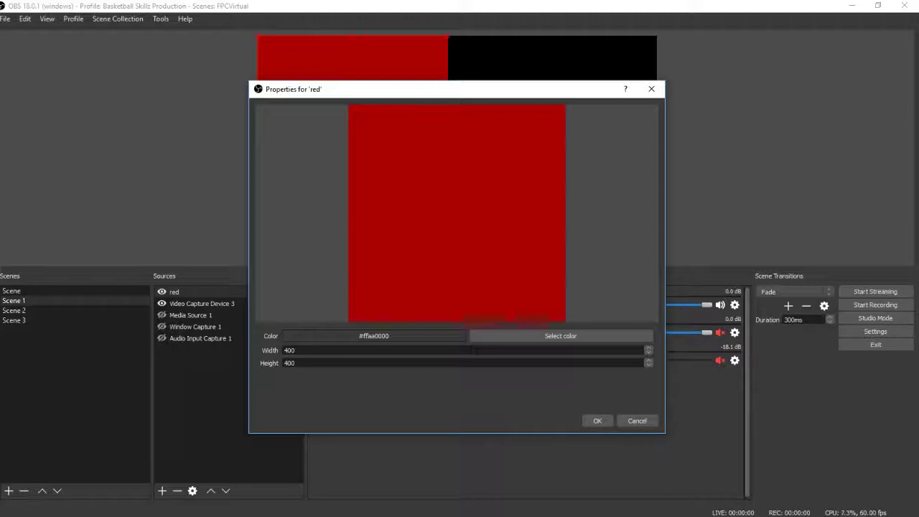
Resize the red colour source to 800 × 450 so it fills the canvas
drag(431, 89, 675, 149)
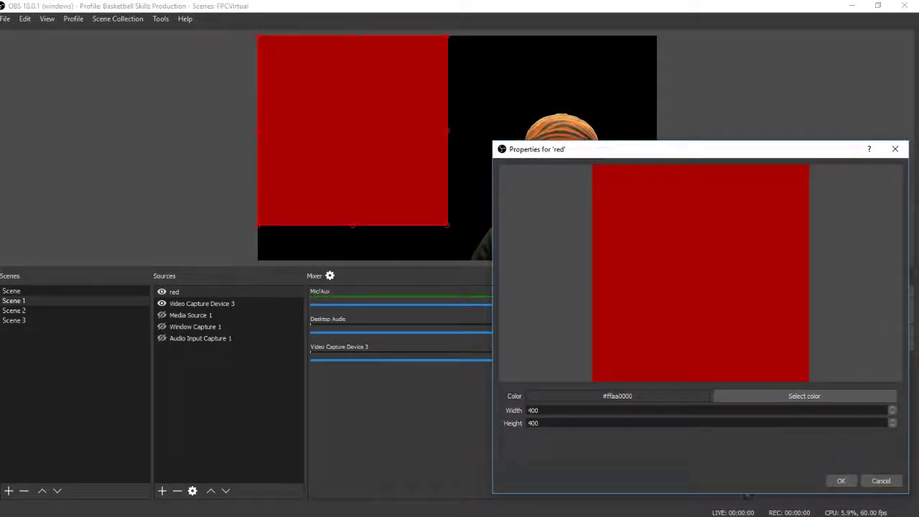
key(shift+Right)
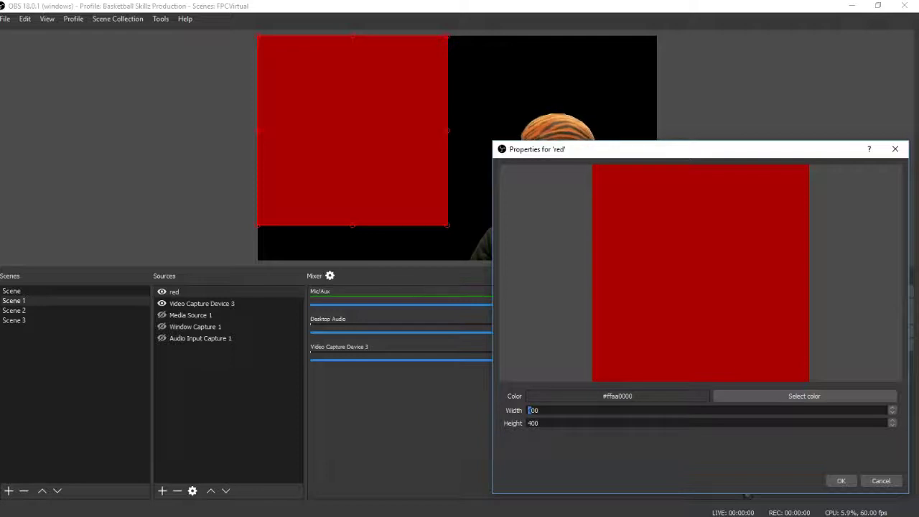
text(8)
mouse_move(675, 149)
mouse_down()
mouse_move(689, 332)
mouse_move(679, 137)
mouse_up()
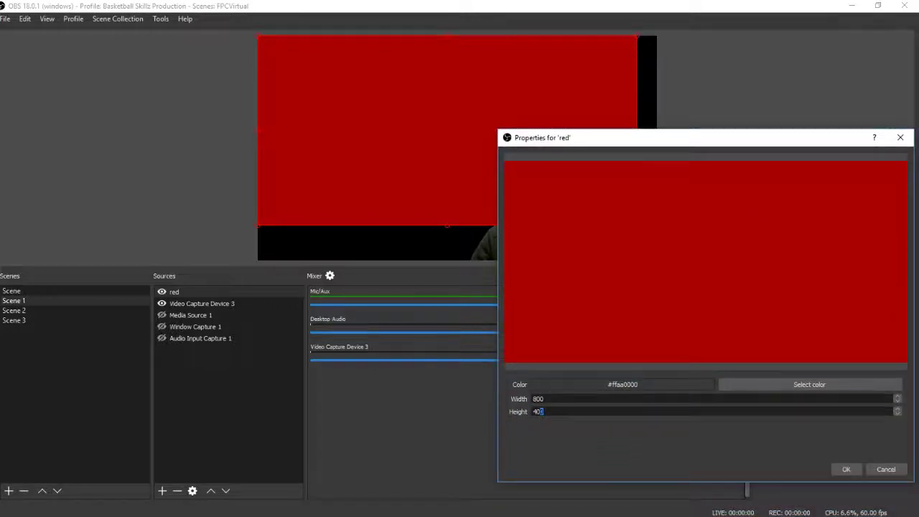
key(shift+Left)
text(5)
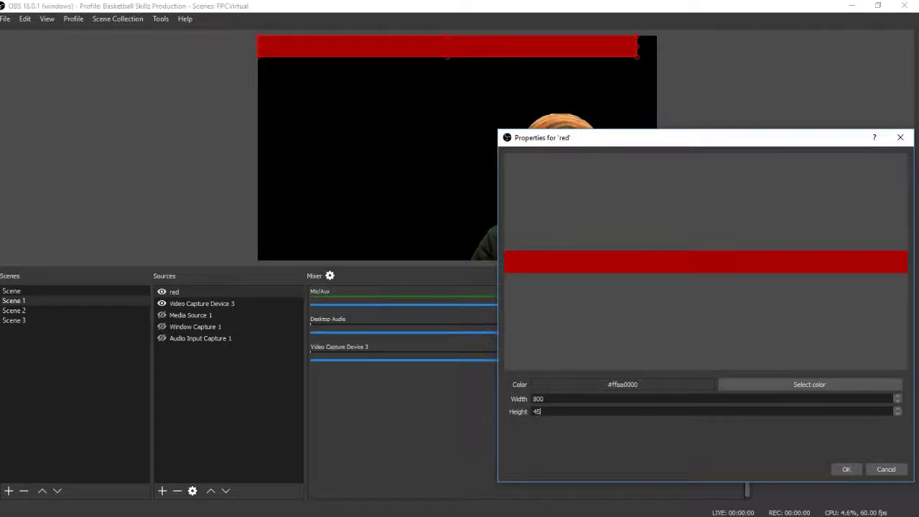
text(0)
drag(611, 137, 451, 322)
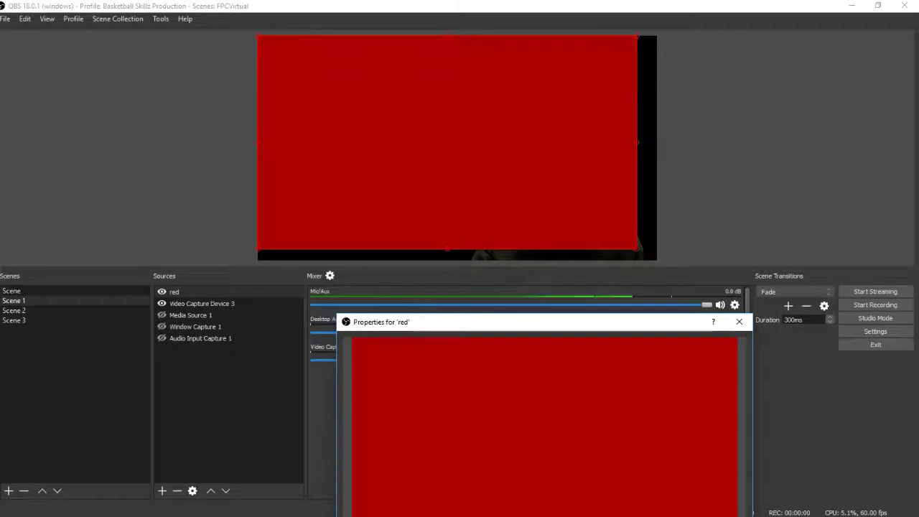
key(ctrl+f)
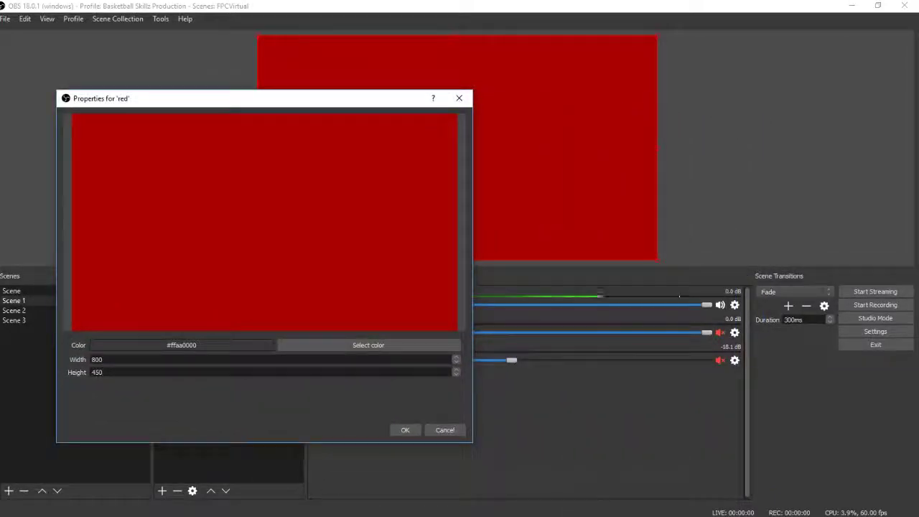
key(Return)
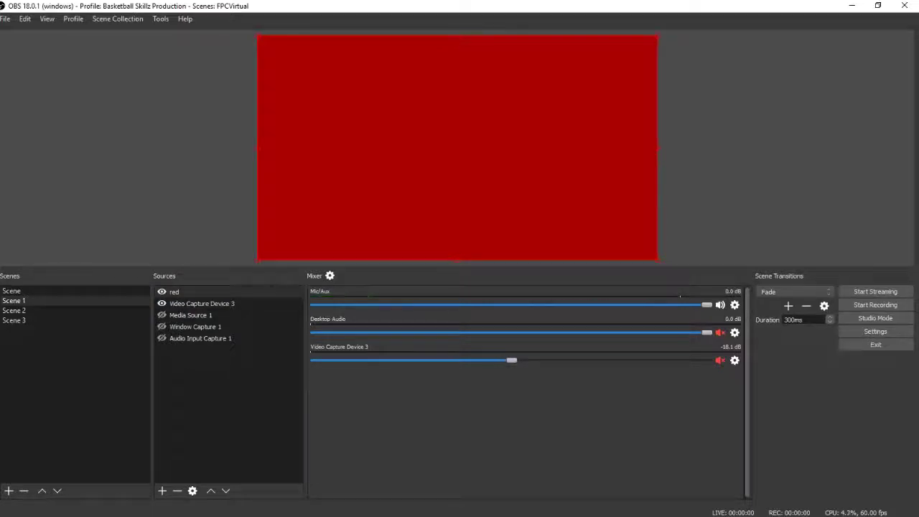
Send the webcam layer below the red background, then bring it back on top
click(202, 303)
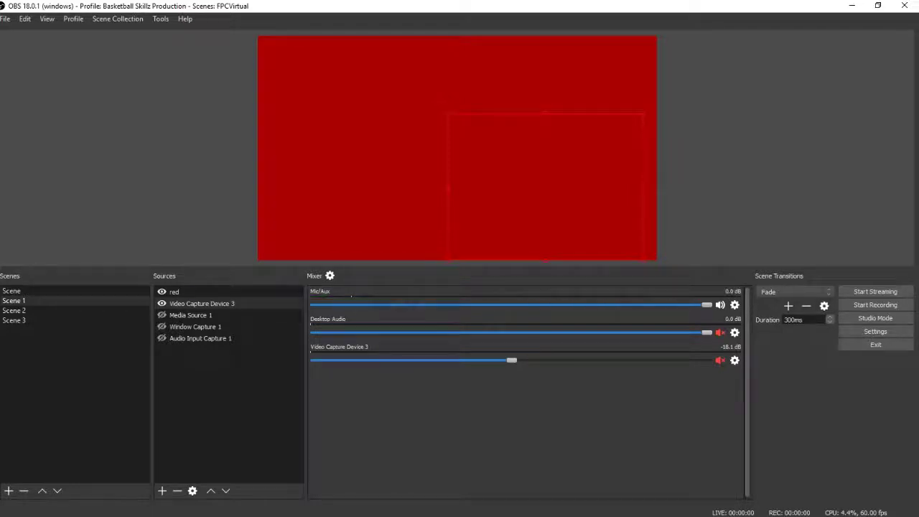
right_click(550, 146)
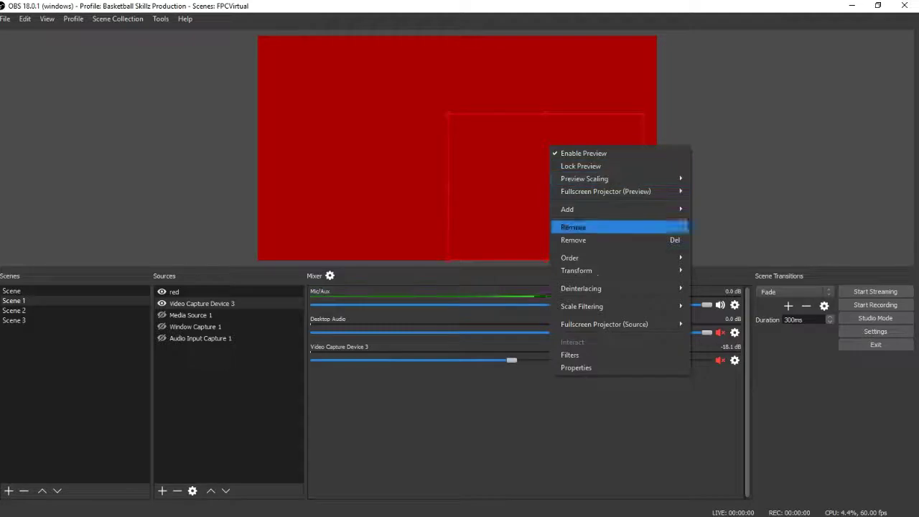
mouse_move(575, 257)
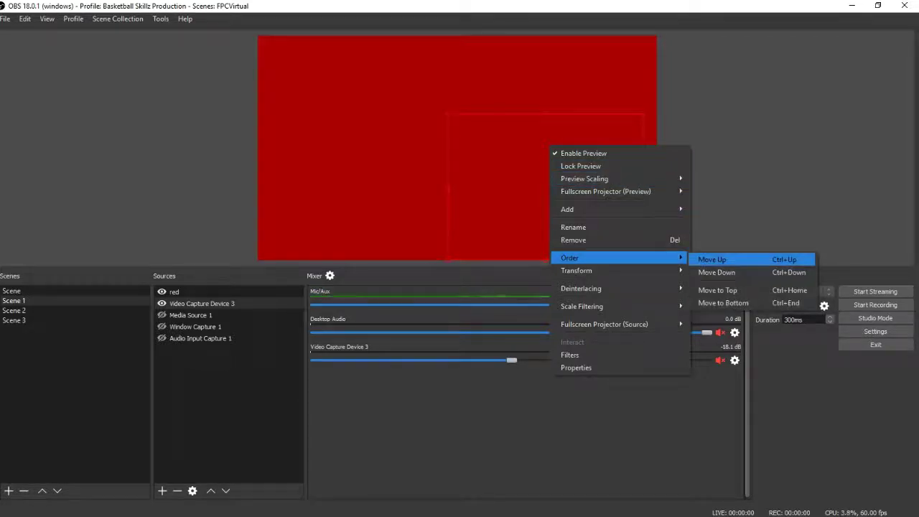
key(Escape)
key(Escape)
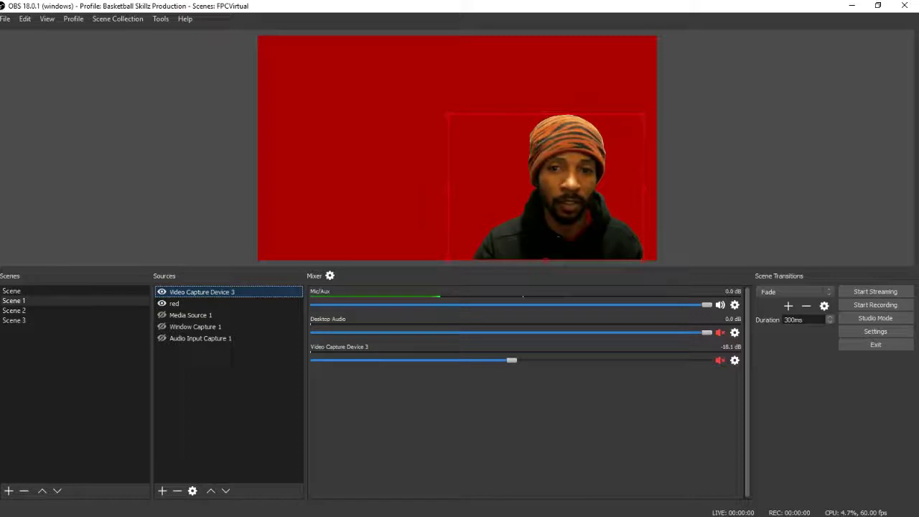
right_click(575, 174)
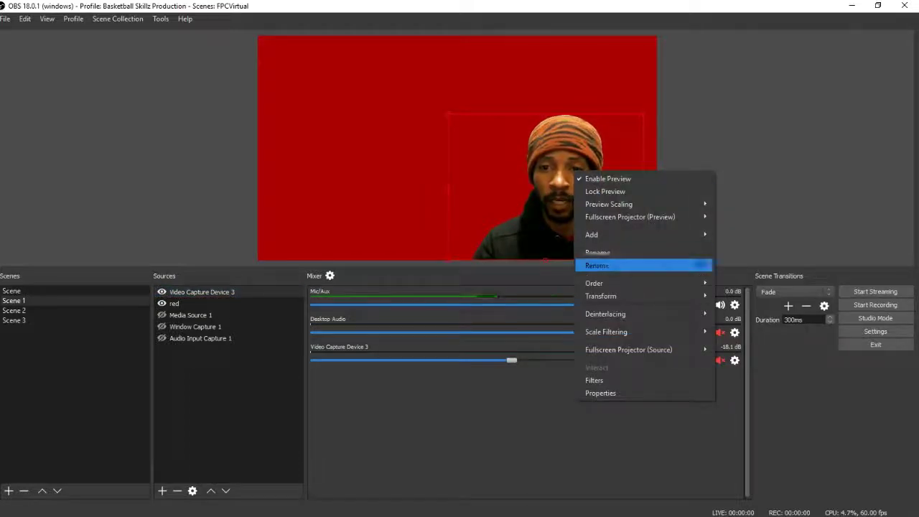
mouse_move(610, 283)
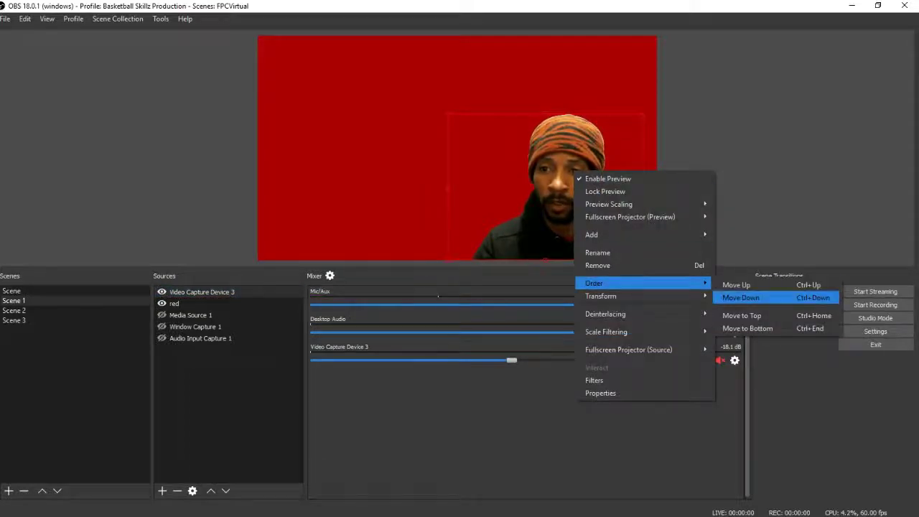
click(741, 298)
right_click(557, 173)
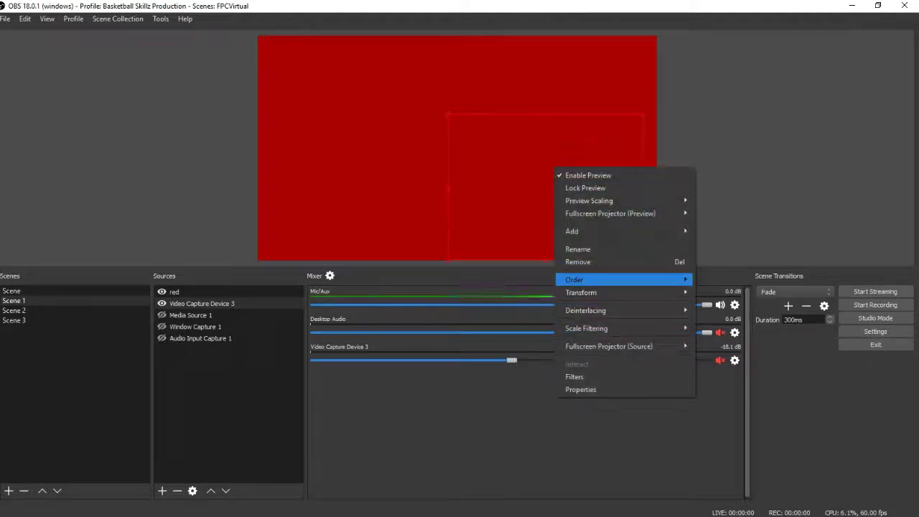
mouse_move(610, 280)
click(741, 285)
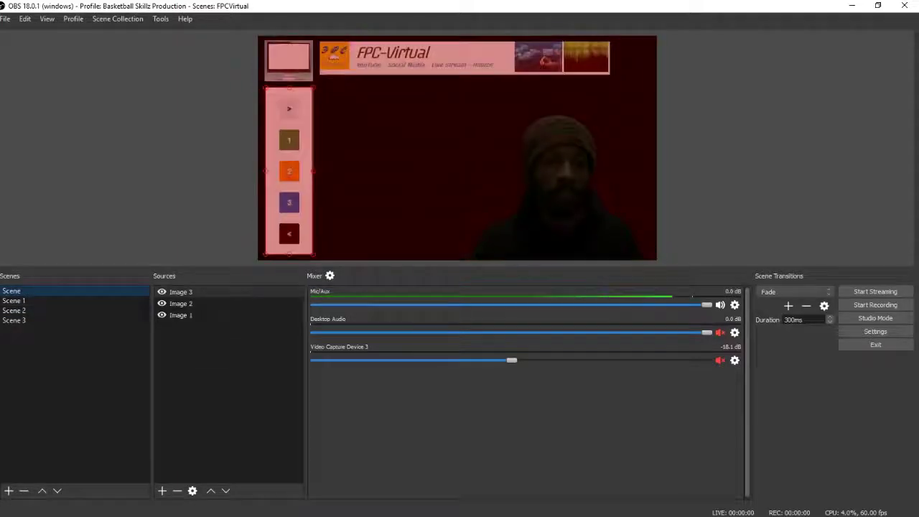
click(11, 290)
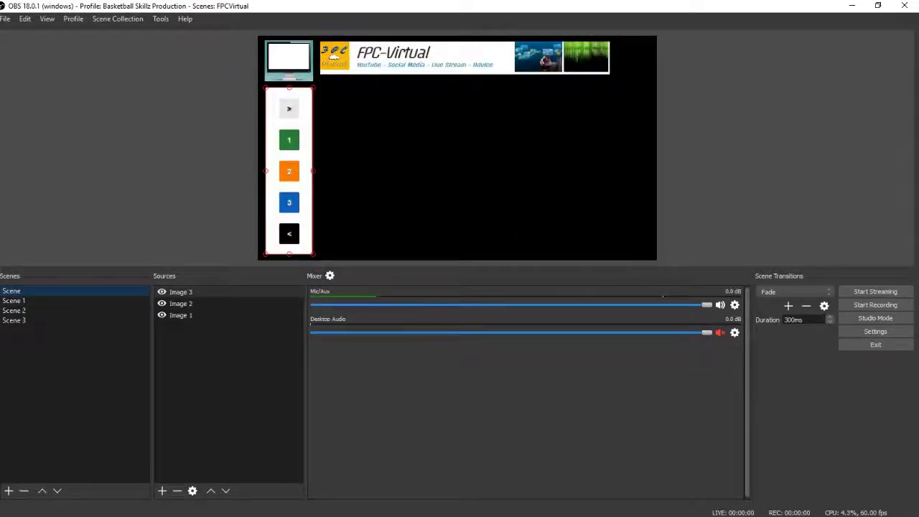
key(Down)
key(Down)
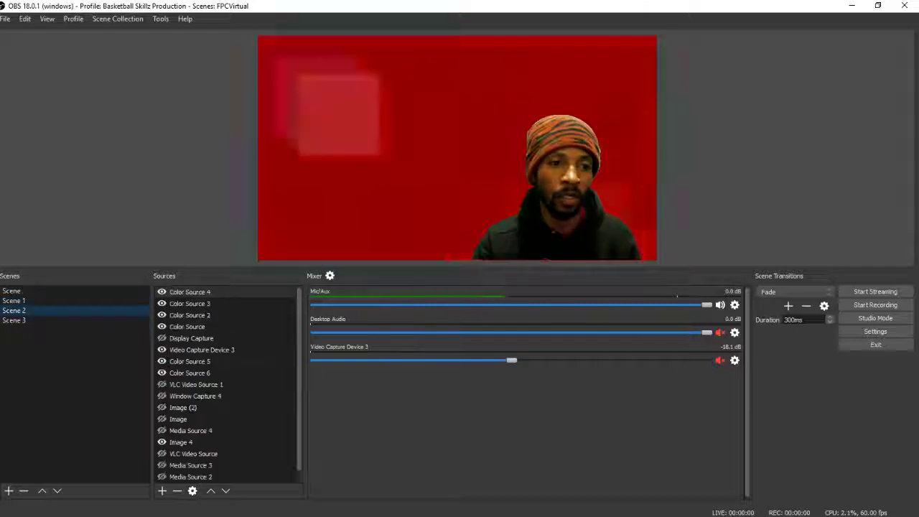
key(Down)
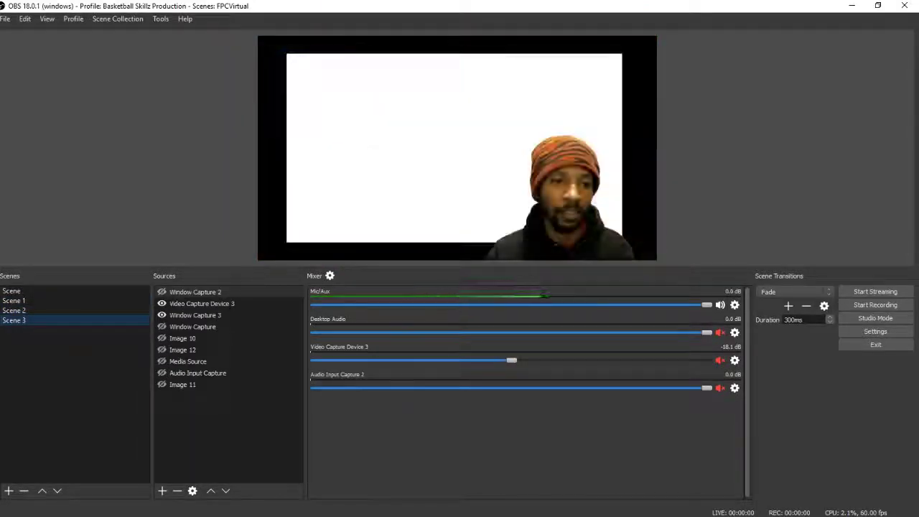
key(Up)
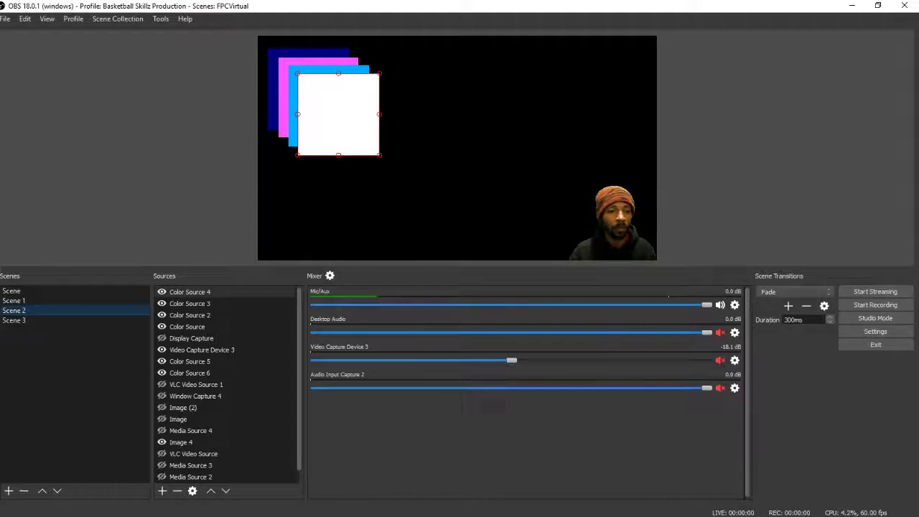
click(14, 300)
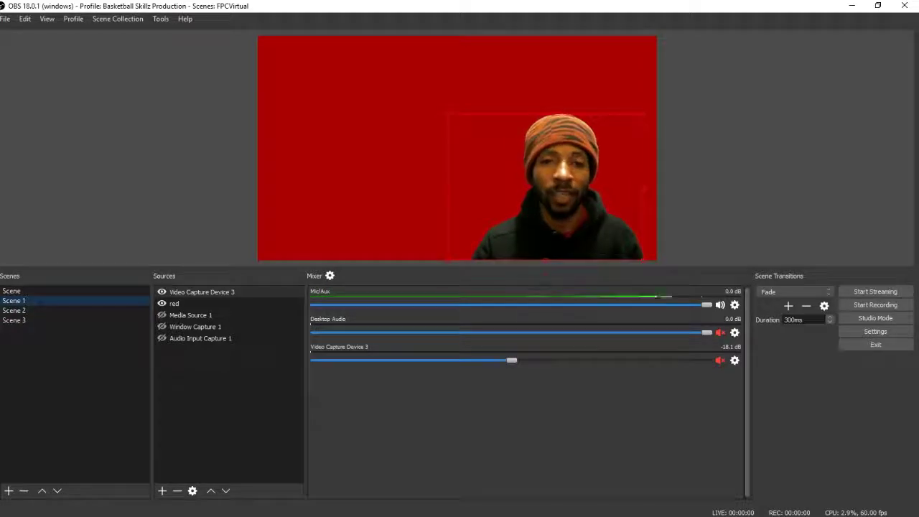
View the webcam source's settings and close them unchanged
right_click(401, 151)
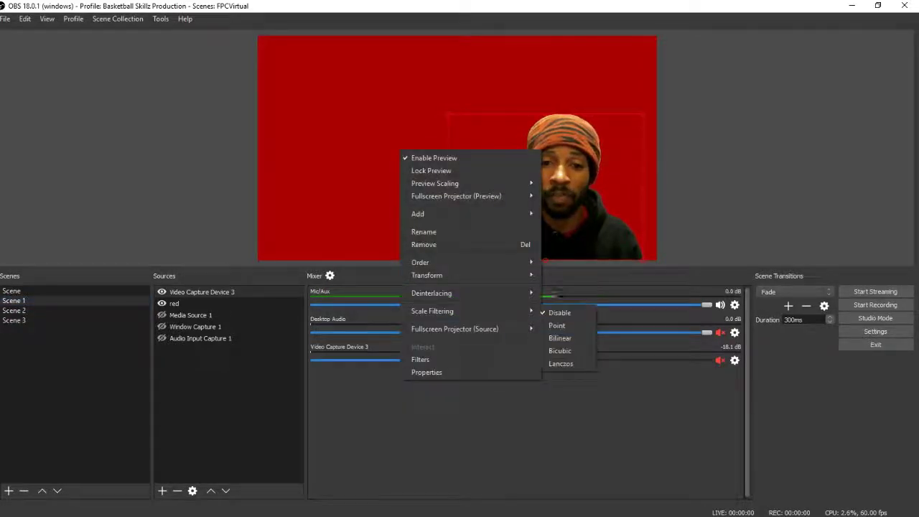
click(427, 373)
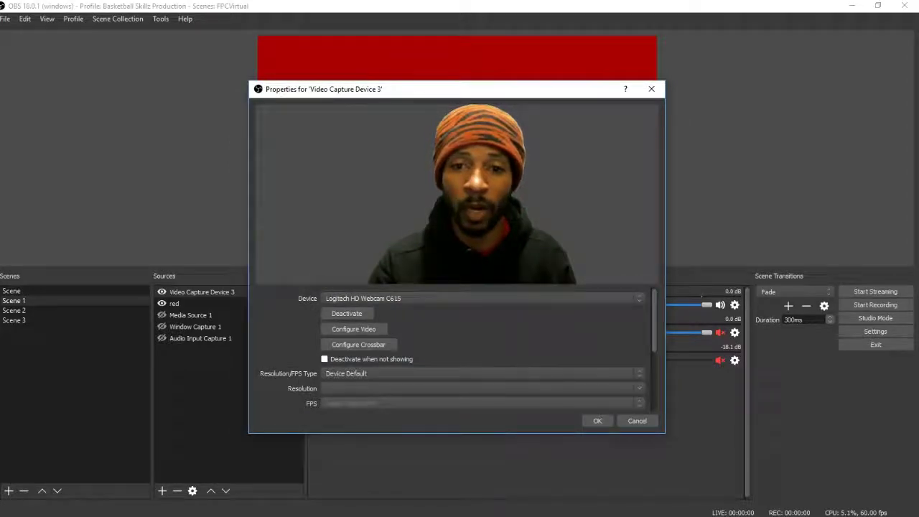
click(623, 420)
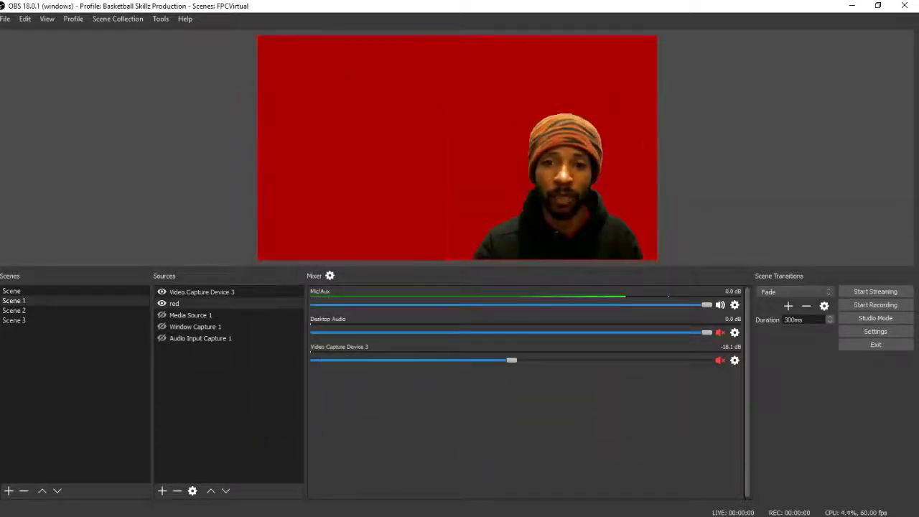
Change the red background source's colour to white #ffffff
right_click(373, 150)
click(503, 353)
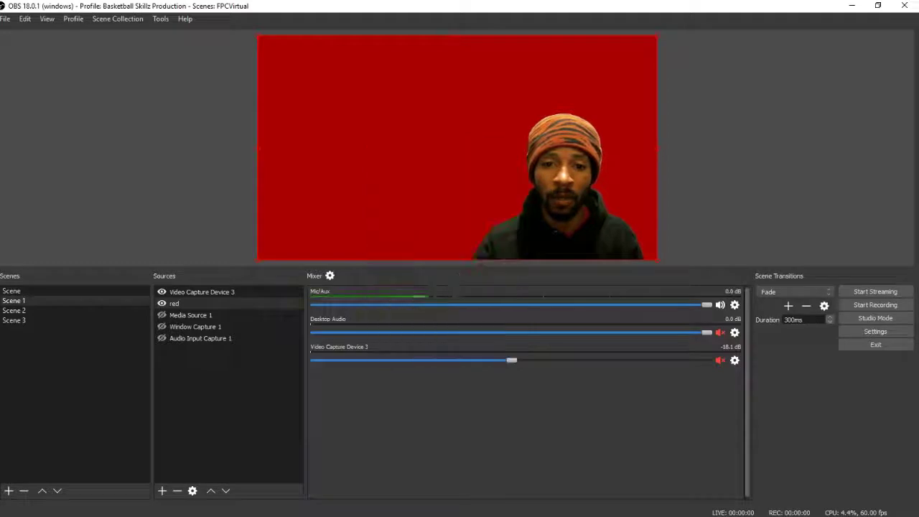
click(560, 336)
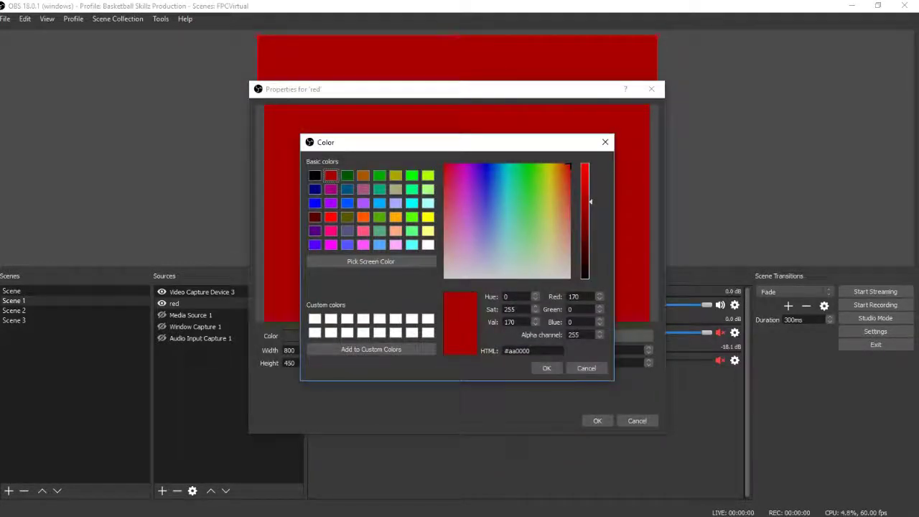
click(314, 319)
click(547, 368)
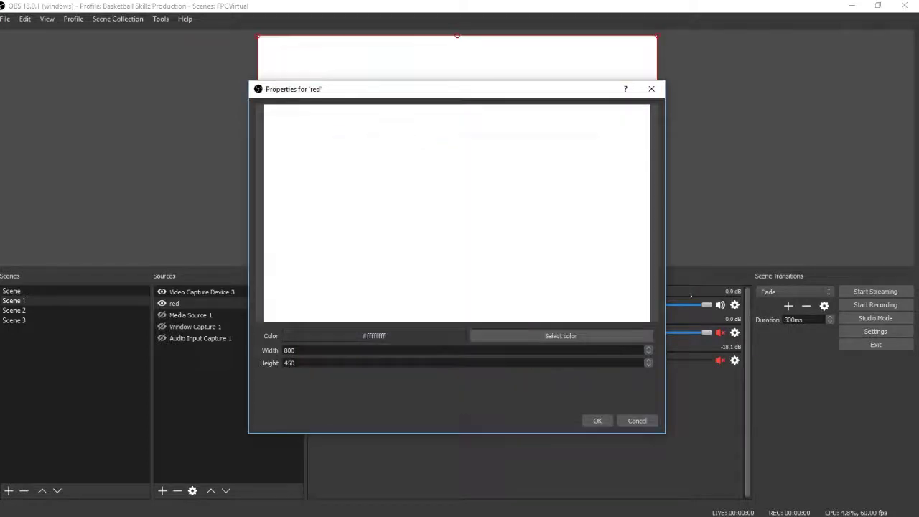
click(598, 421)
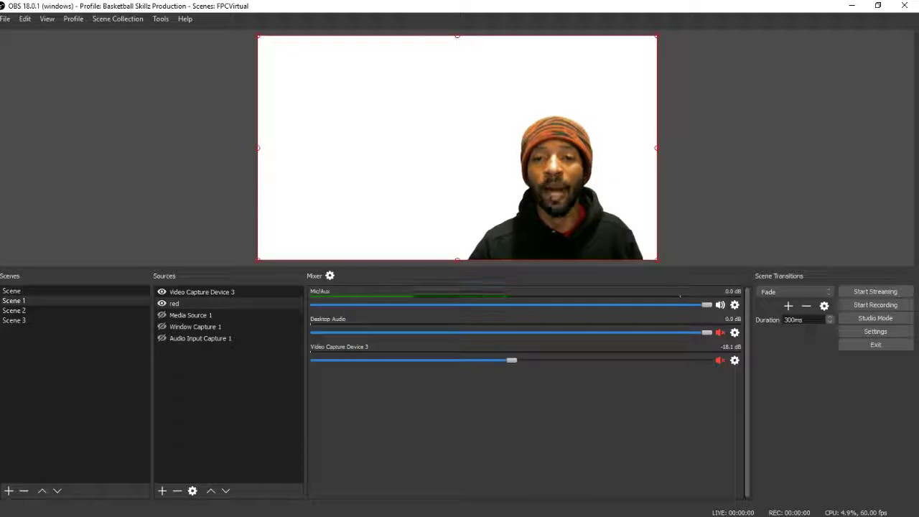
Stretch the webcam across the canvas and lower it so the whole head shows
click(202, 292)
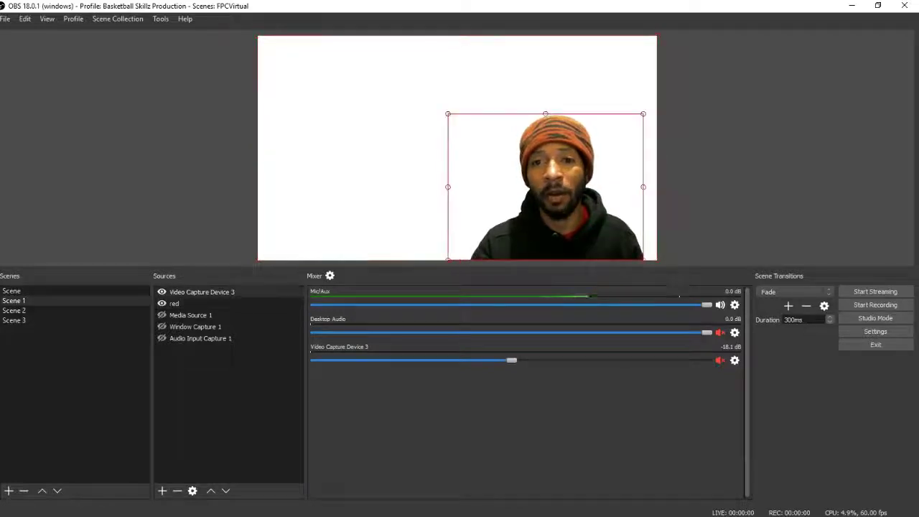
drag(448, 113, 273, 36)
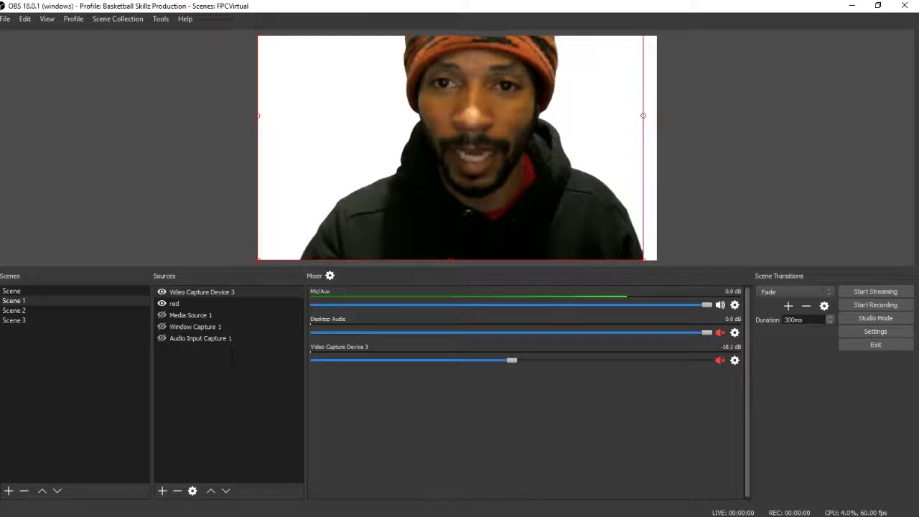
drag(451, 144, 451, 229)
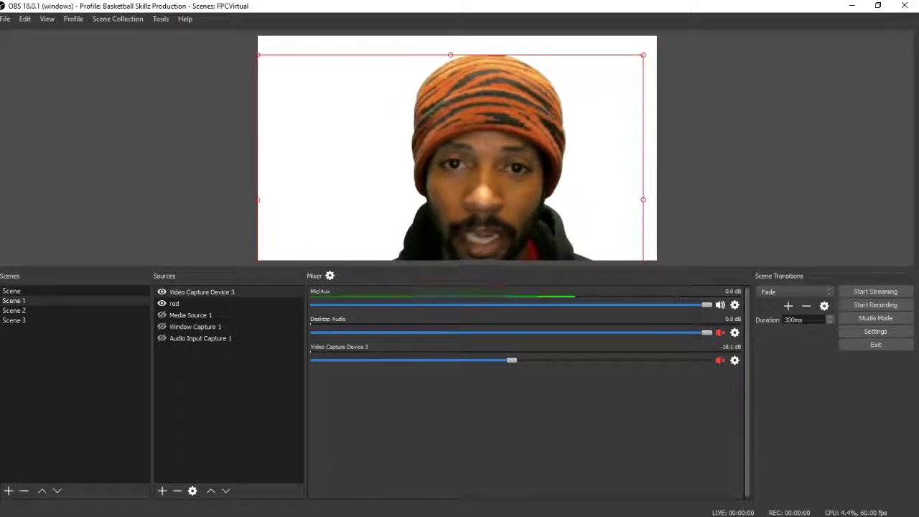
click(174, 303)
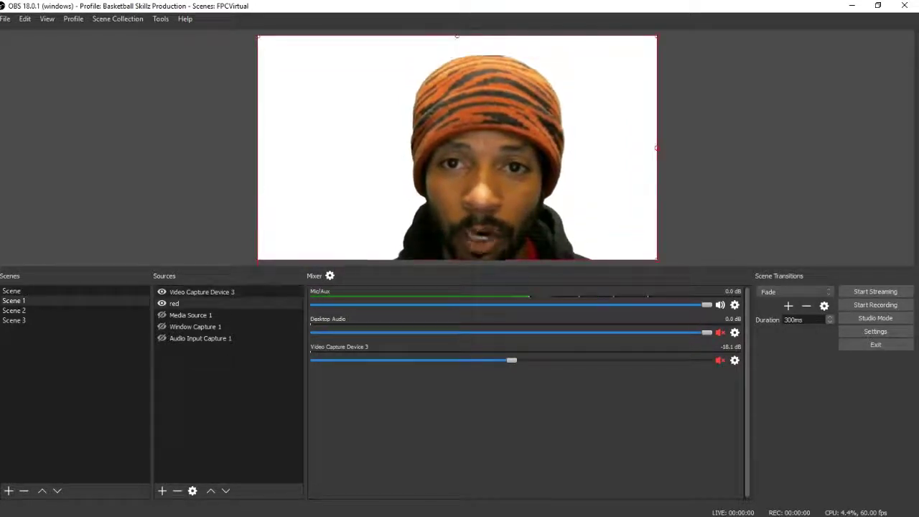
right_click(655, 100)
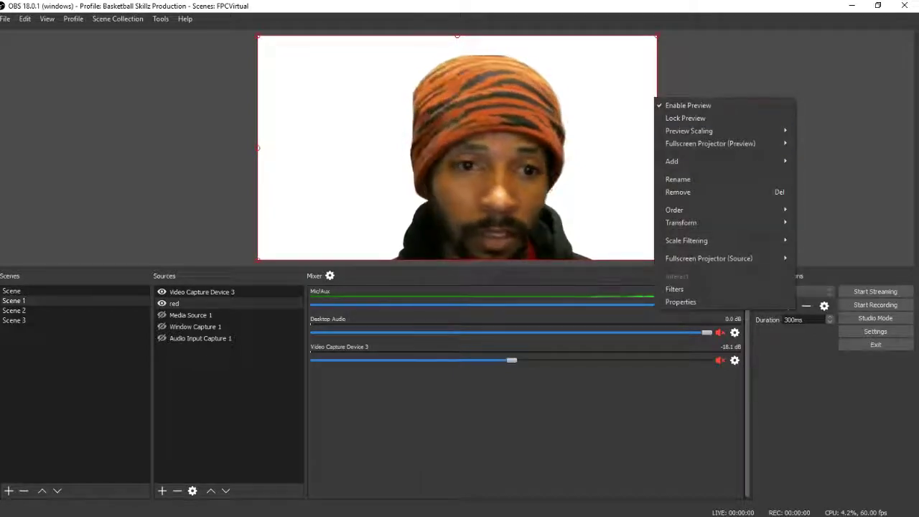
Hide the Color Source named 'red' so the enlarged webcam sits on a black background
click(162, 303)
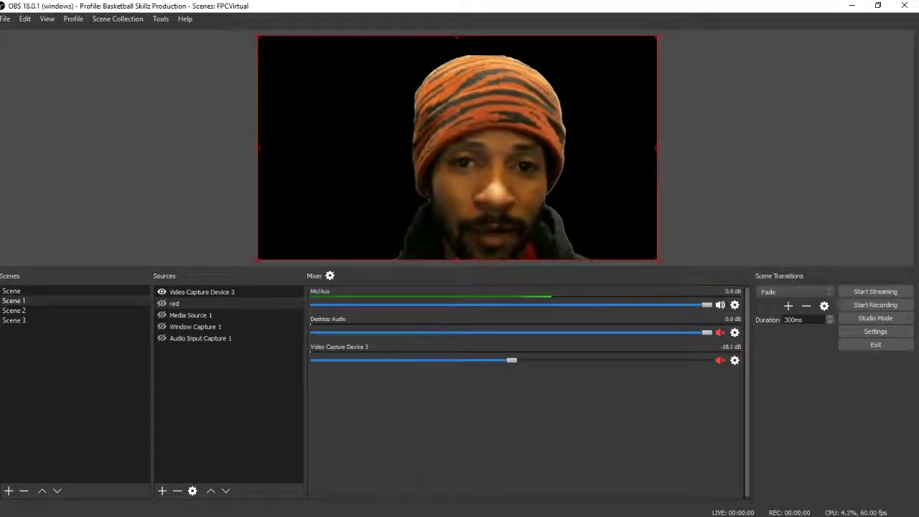